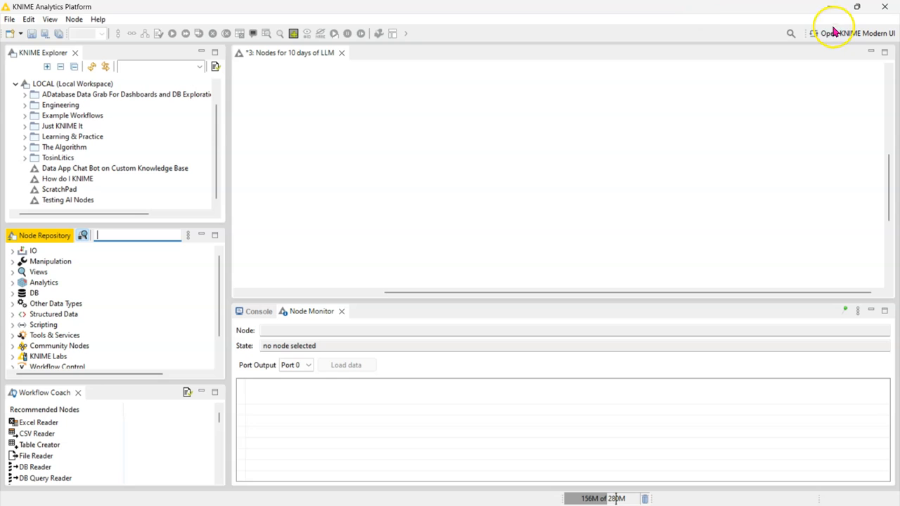
Step: Switch to the browser, open the OpenAI API overview from the openai api search results, and close the old API keys page
click(831, 7)
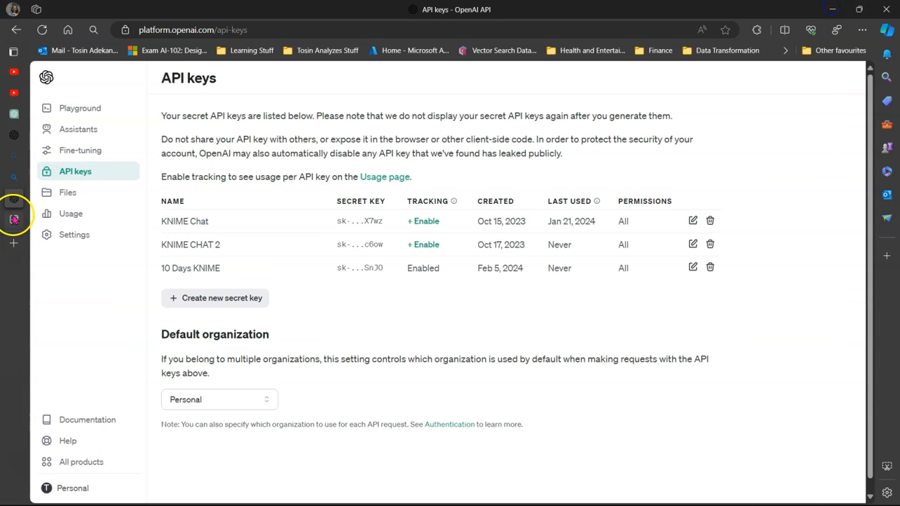
mouse_move(9, 219)
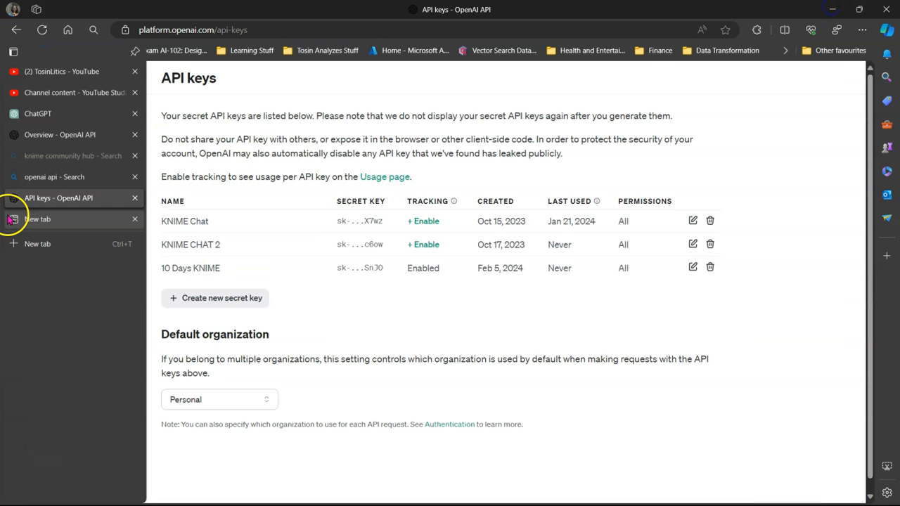
click(28, 176)
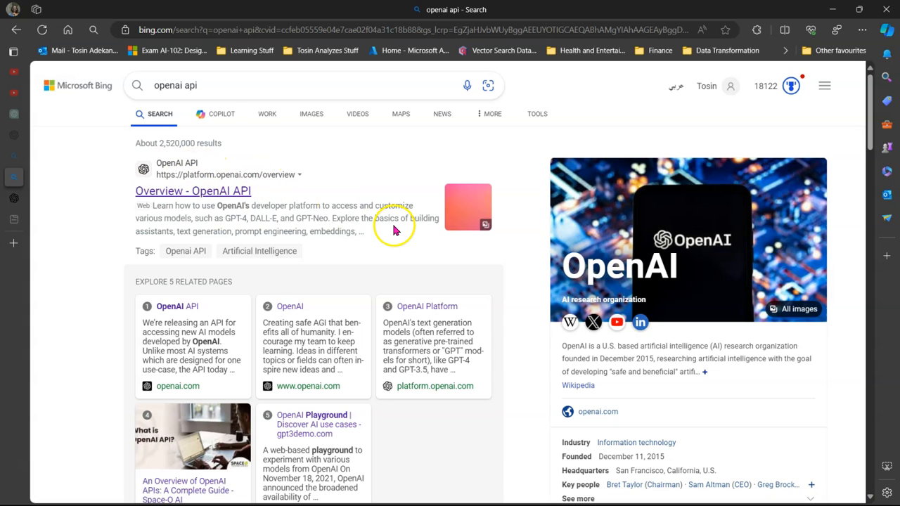
click(204, 191)
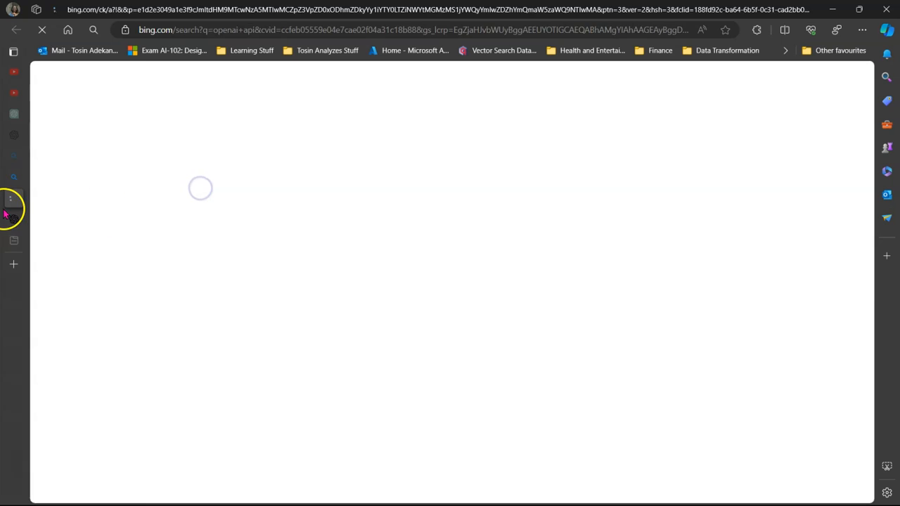
mouse_move(60, 245)
click(134, 220)
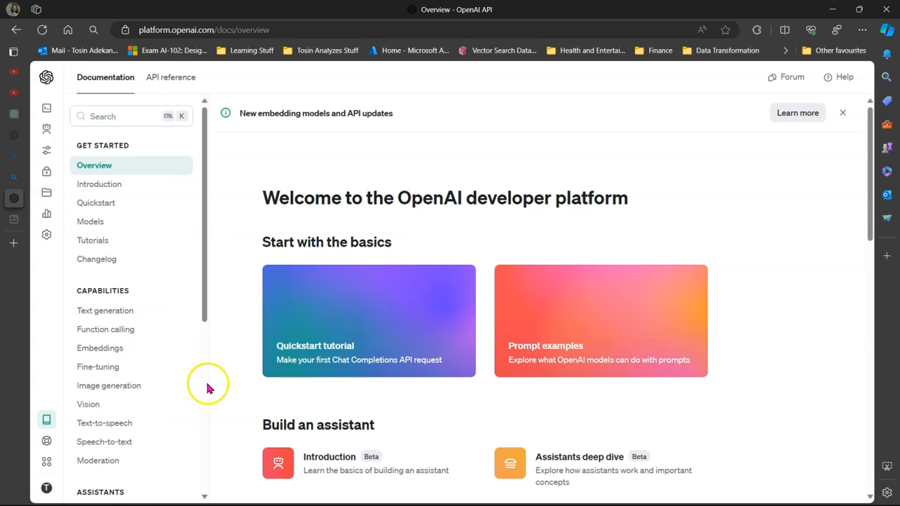
Step: Create a new OpenAI secret key named "10 Days KNIME LLM" with All permissions and copy it
mouse_move(46, 170)
click(73, 176)
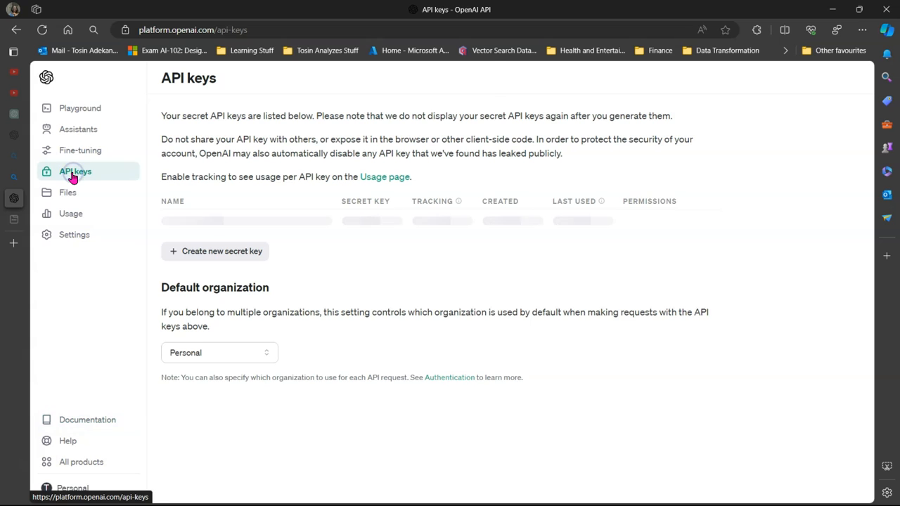
click(203, 254)
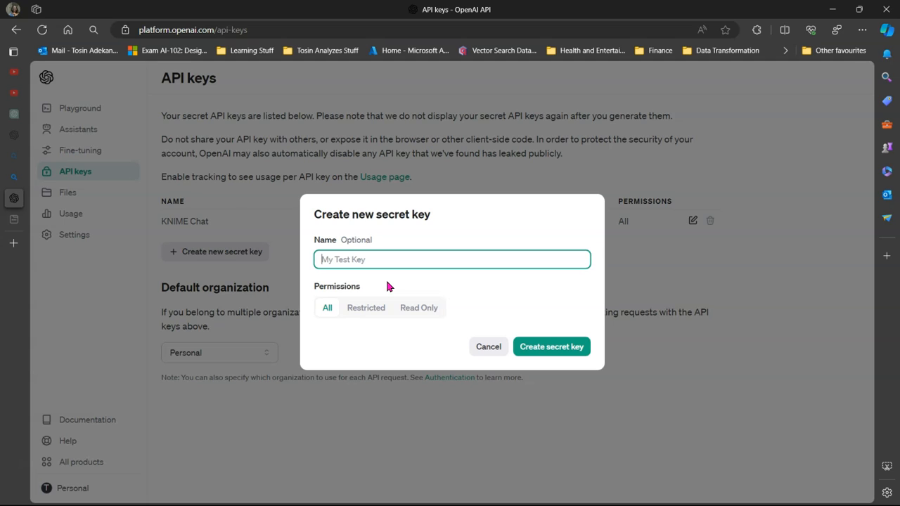
text(10 Days KNIME LLM)
click(554, 351)
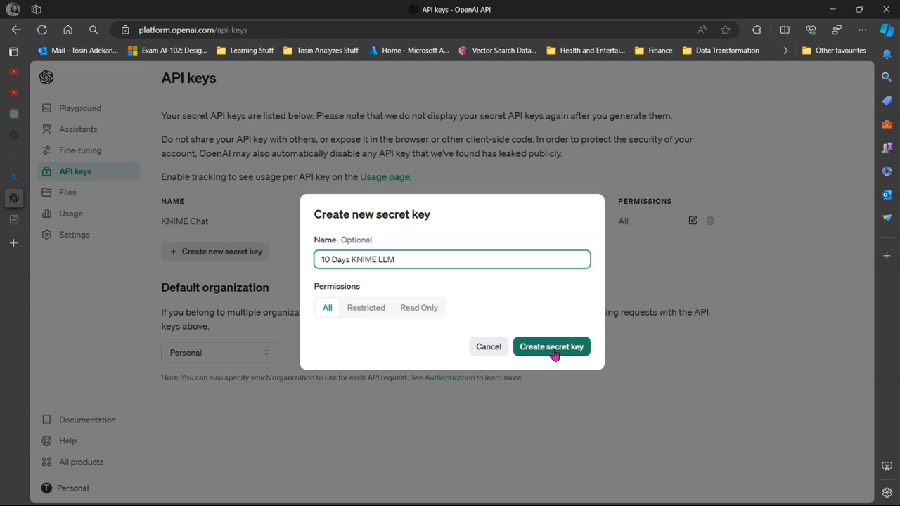
click(554, 352)
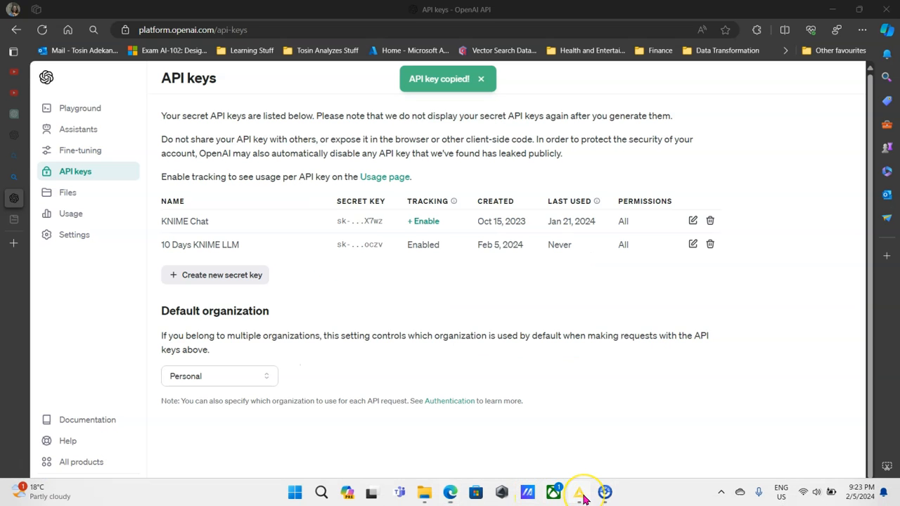
Step: Switch to KNIME, search the node repository for "creden" and add a Credentials Widget node to the workflow
click(579, 494)
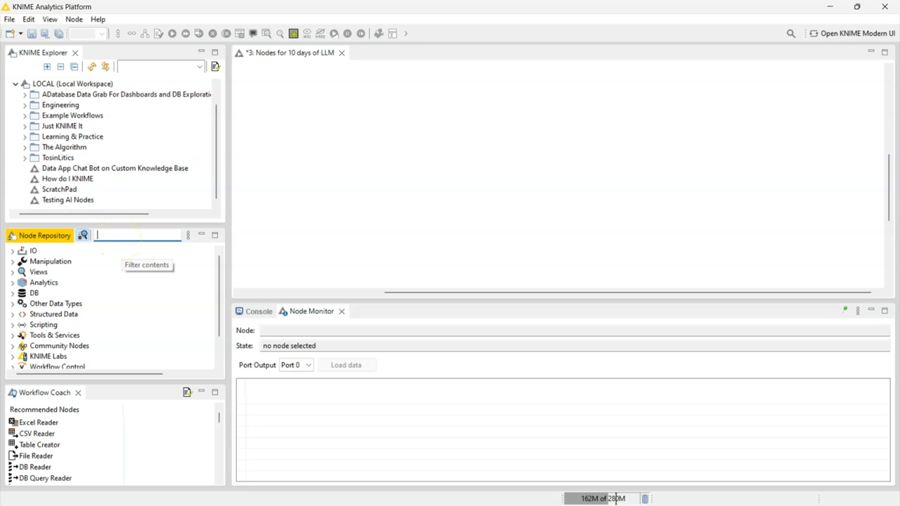
text(credi)
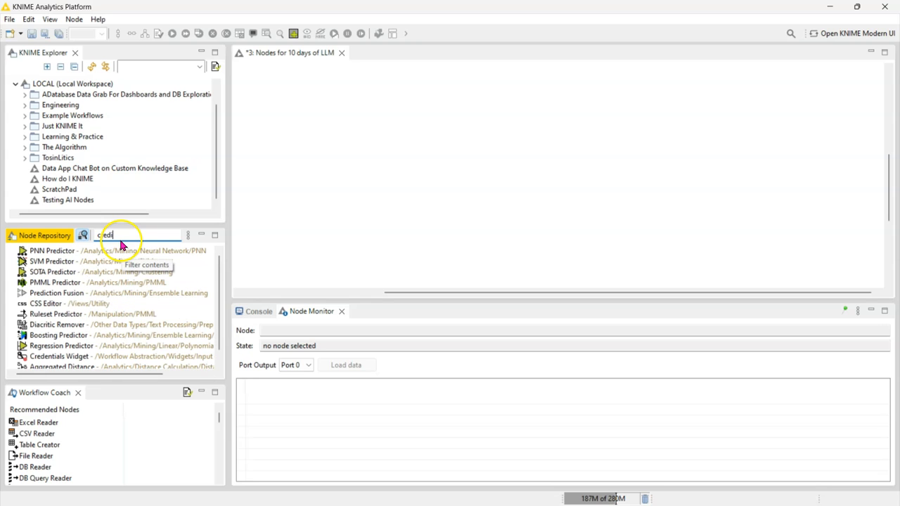
key(BackSpace)
text(de)
key(BackSpace)
key(BackSpace)
key(BackSpace)
text(eden)
drag(93, 251, 325, 176)
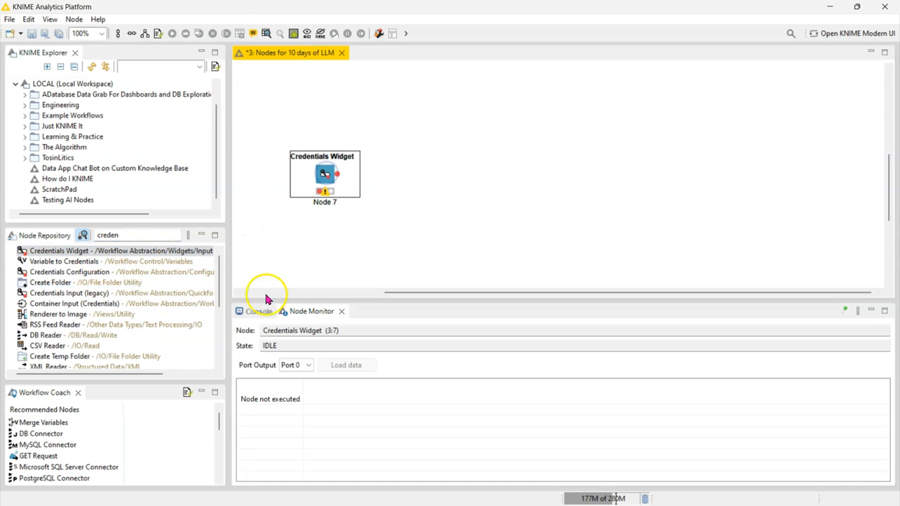
Step: Search the node repository for "open a" and place an OpenAI Authenticator node beside the Credentials Widget
click(48, 232)
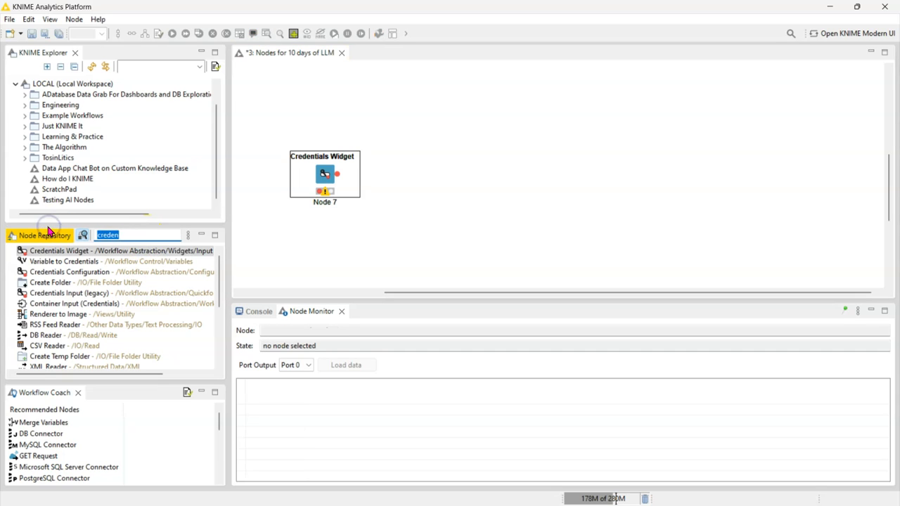
text(open a)
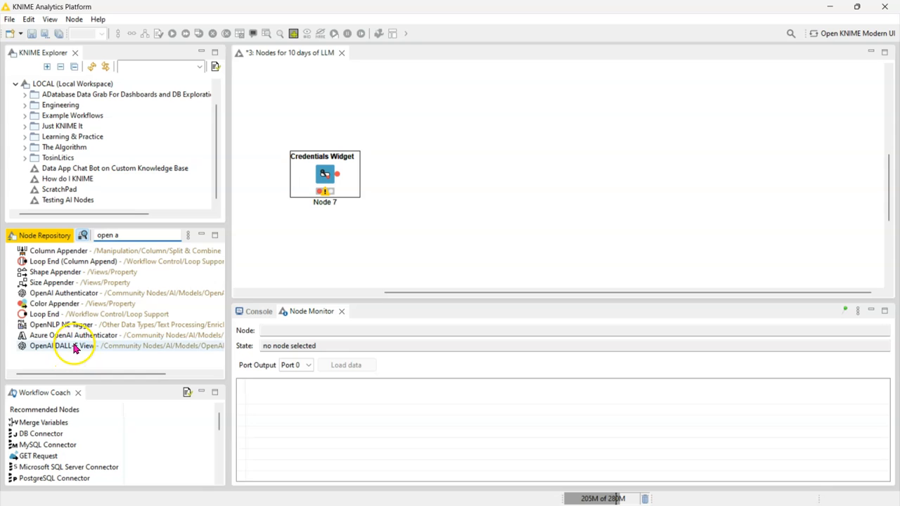
drag(72, 294, 434, 179)
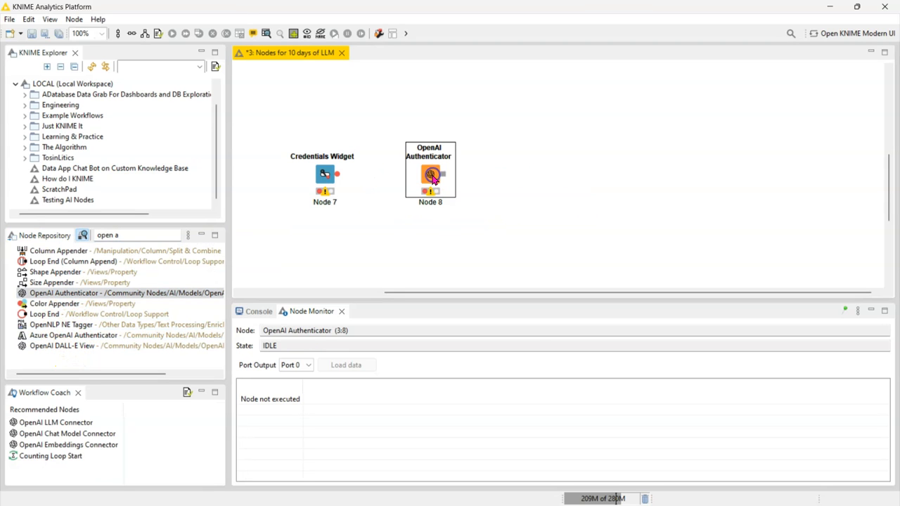
Step: Wrap the Credentials Widget node in a component named "Provide API Key"
click(325, 176)
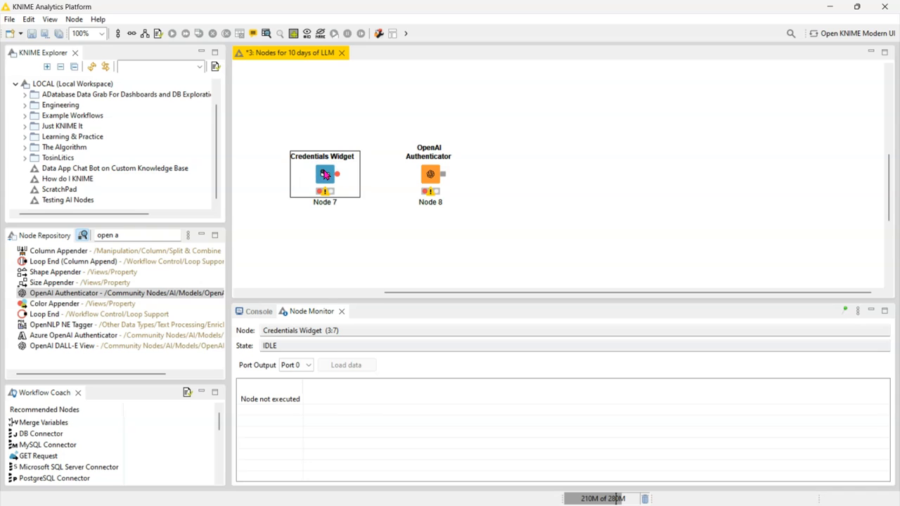
right_click(324, 173)
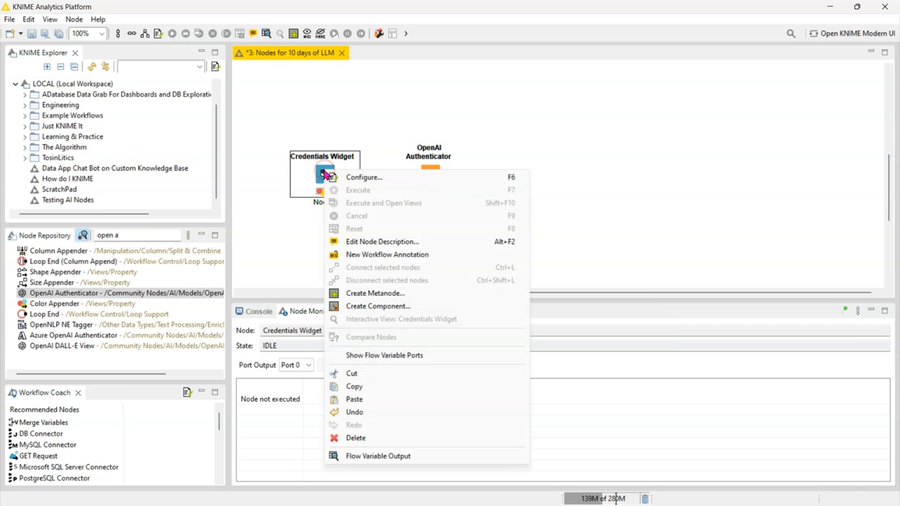
click(416, 308)
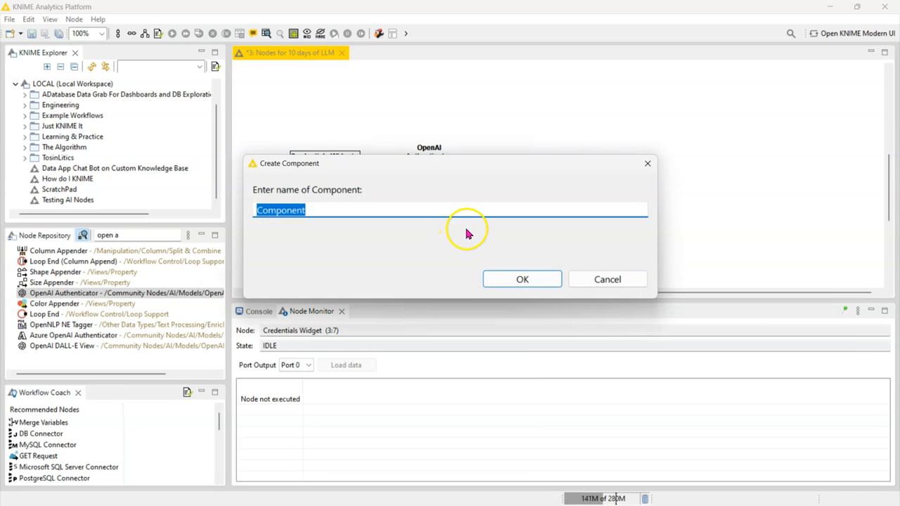
text(Provide API Key)
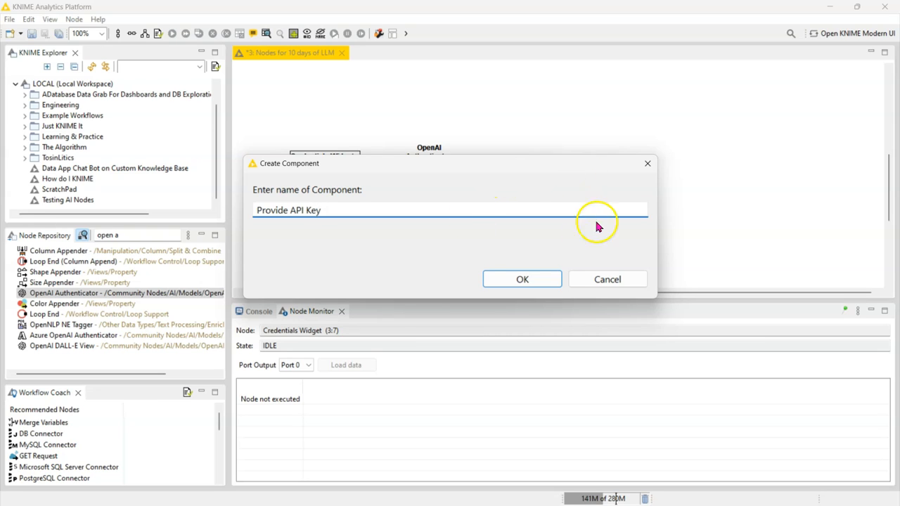
click(513, 281)
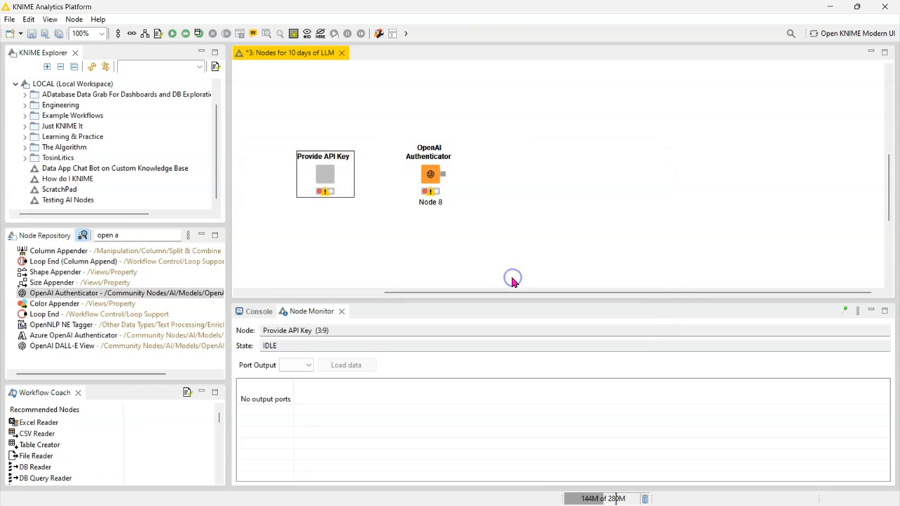
Step: Open the Provide API Key component's inner workflow for editing
double_click(327, 178)
click(490, 338)
right_click(316, 169)
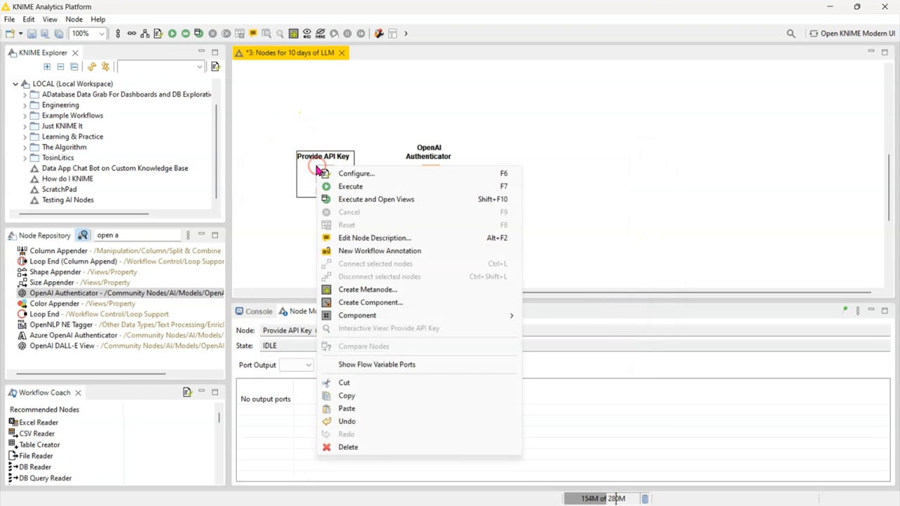
mouse_move(499, 318)
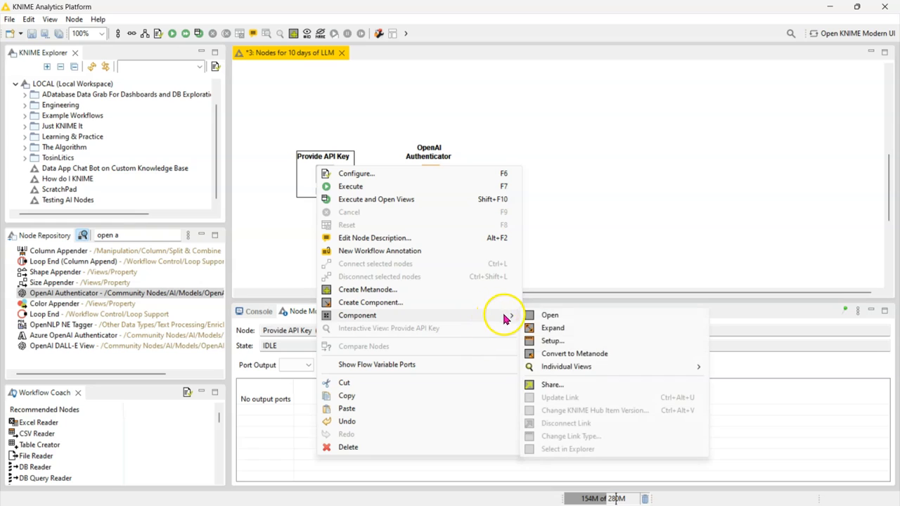
click(553, 316)
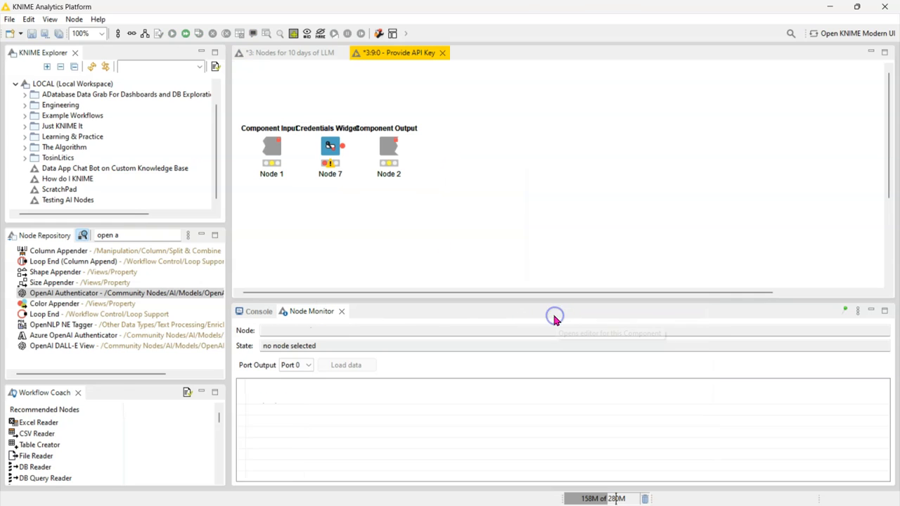
Step: Connect the Credentials Widget to the Component Output and give the widget the label "API Key" and description "Provide OpenAI API Key"
click(345, 149)
double_click(330, 148)
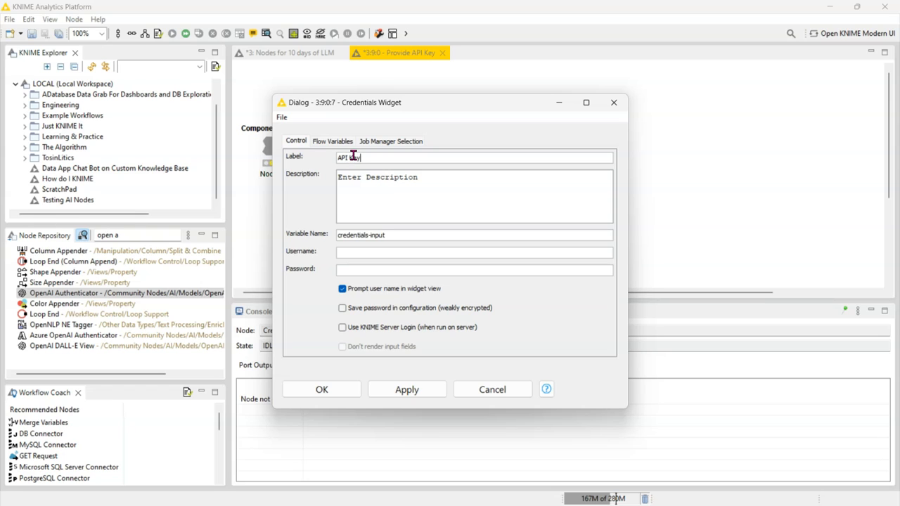
click(400, 176)
click(424, 190)
key(BackSpace)
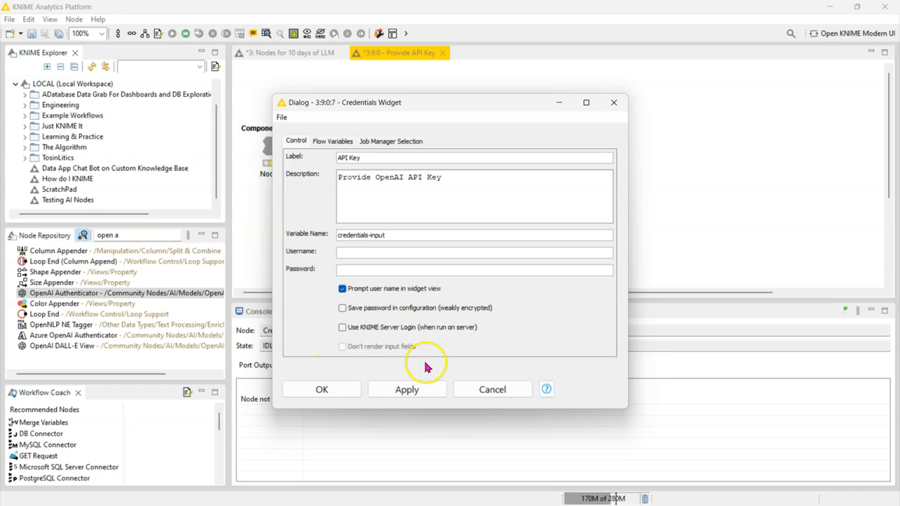
click(328, 387)
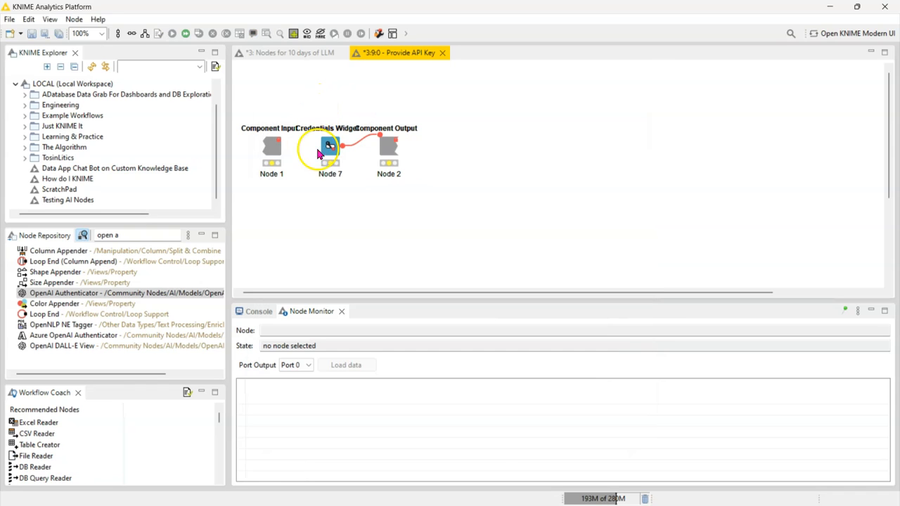
Step: Include the credentials-input variable in the Component Output and close the component's workflow
double_click(389, 146)
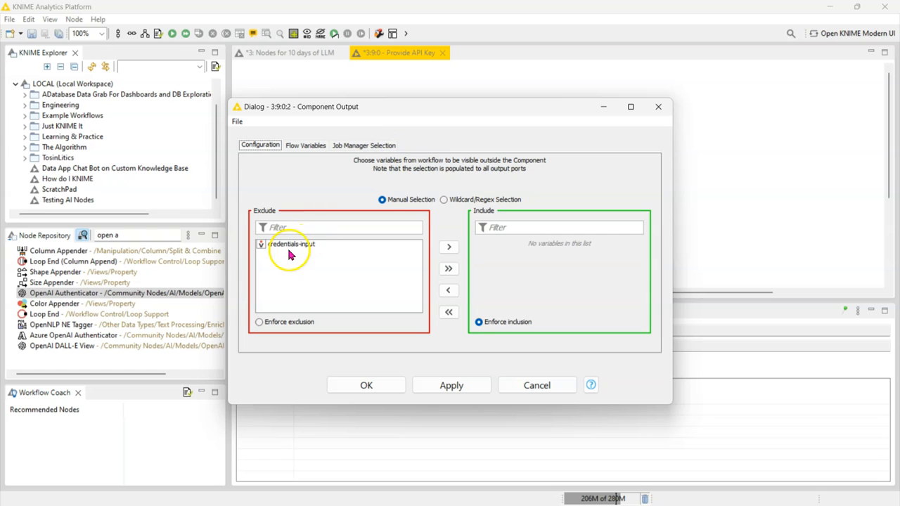
click(288, 253)
click(444, 250)
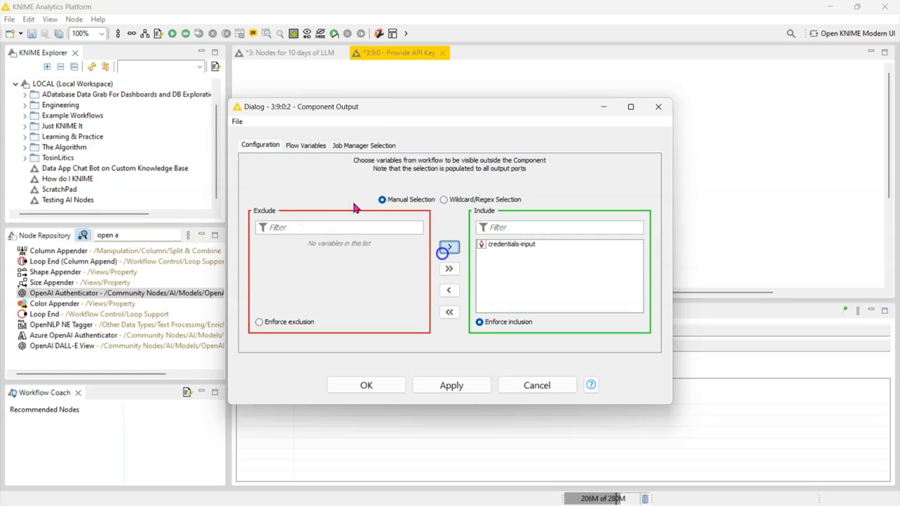
click(367, 387)
click(442, 52)
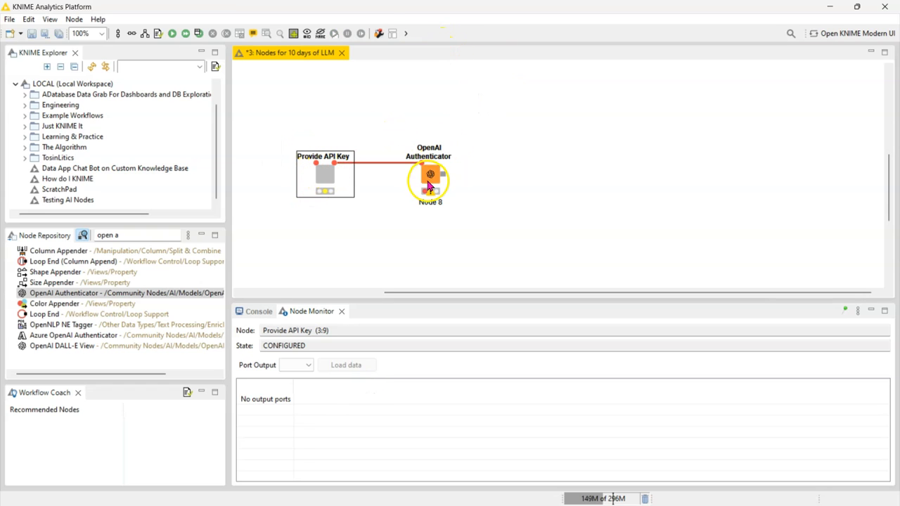
Step: Execute the Provide API Key component with its view, paste the API key as the password, and close while applying it temporarily
click(429, 185)
click(330, 178)
click(198, 33)
click(238, 139)
key(ctrl+v)
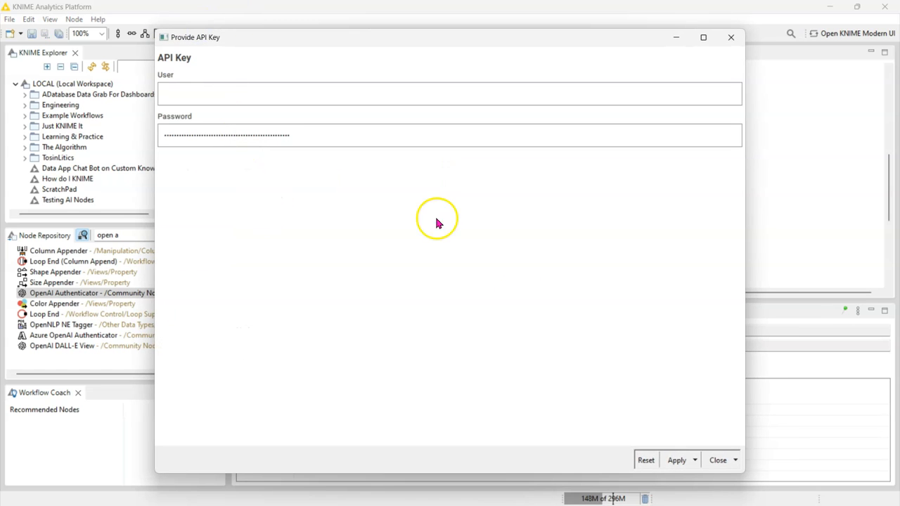
click(737, 463)
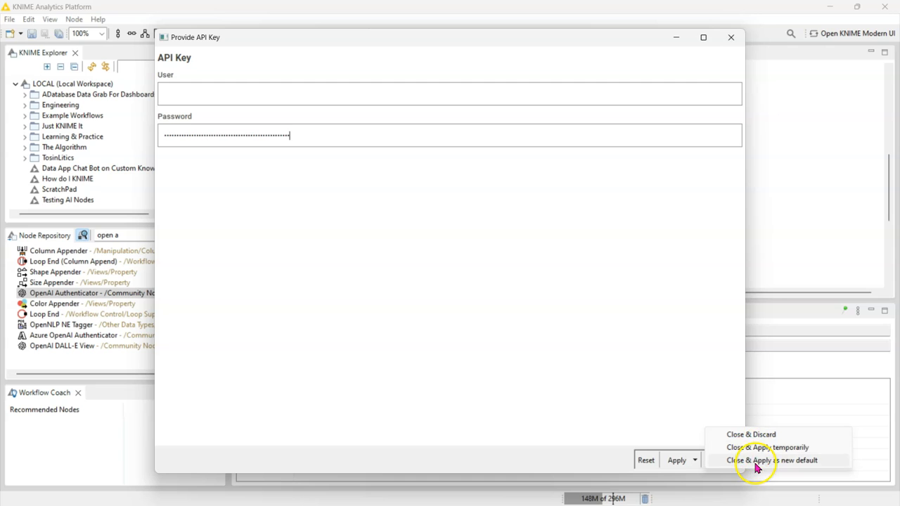
click(756, 449)
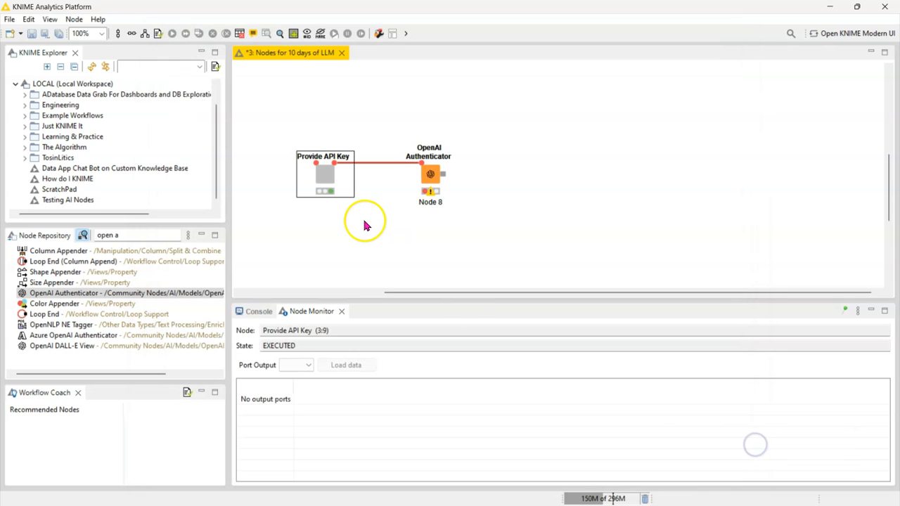
Step: Select credentials-input as the OpenAI API key in the OpenAI Authenticator, then execute the node and check the console log
double_click(432, 177)
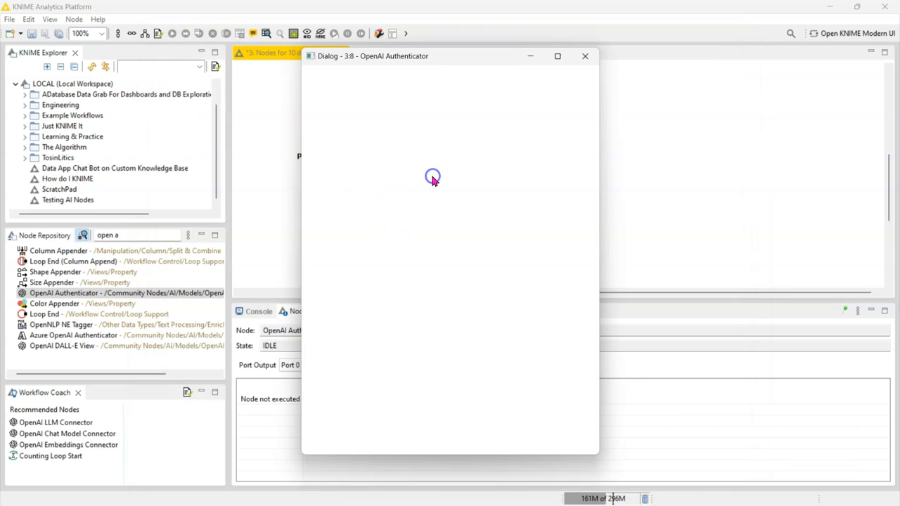
click(577, 134)
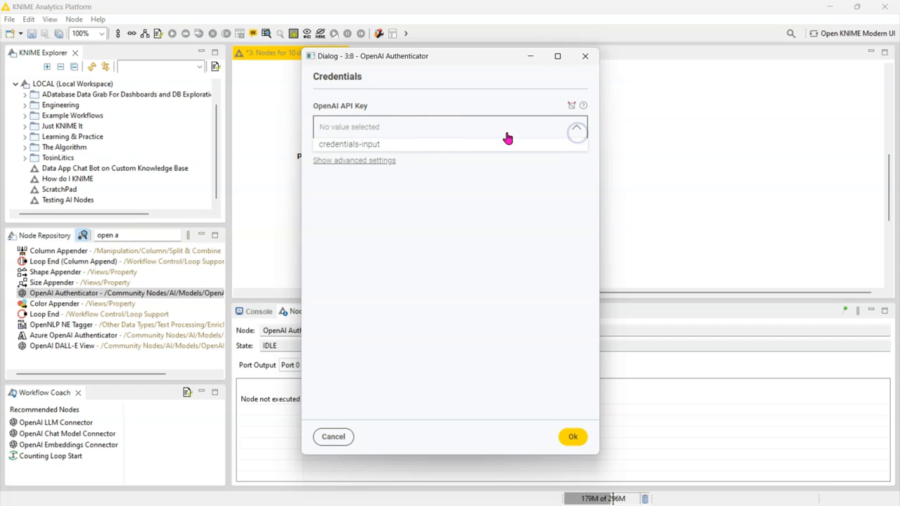
click(357, 145)
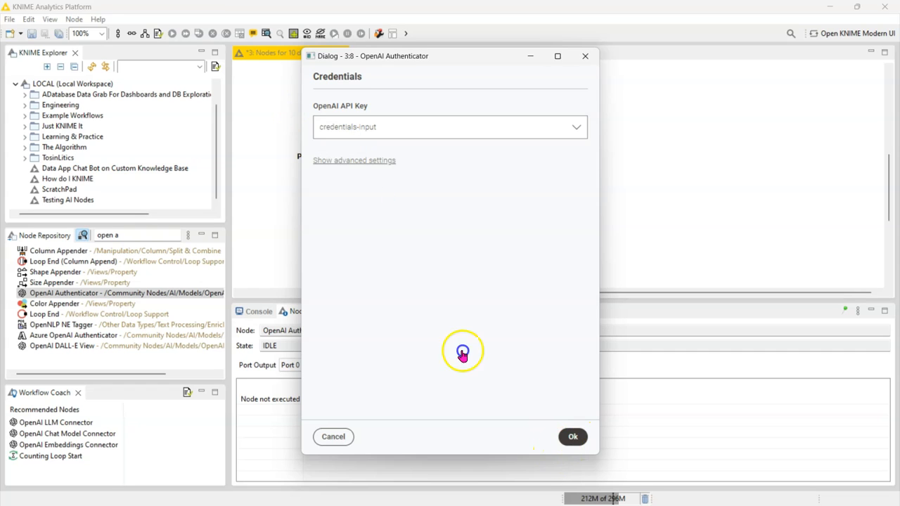
click(573, 436)
click(173, 34)
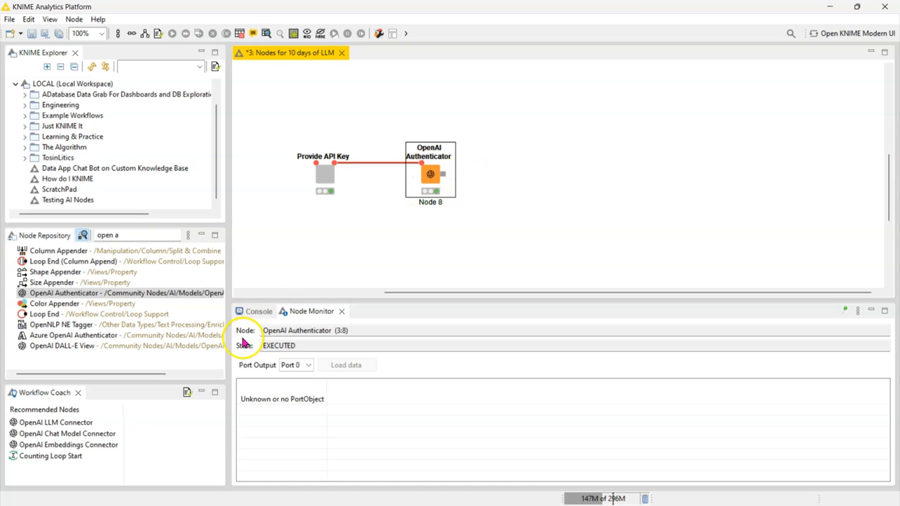
click(256, 312)
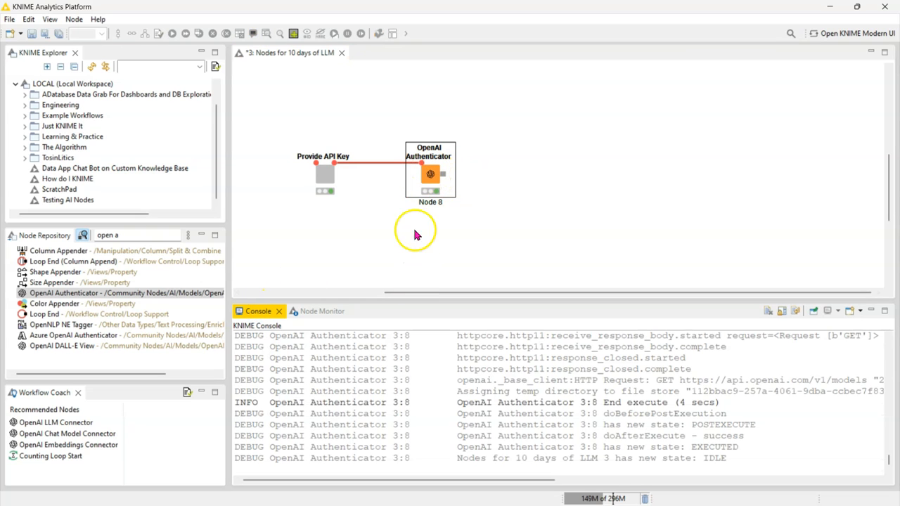
click(436, 183)
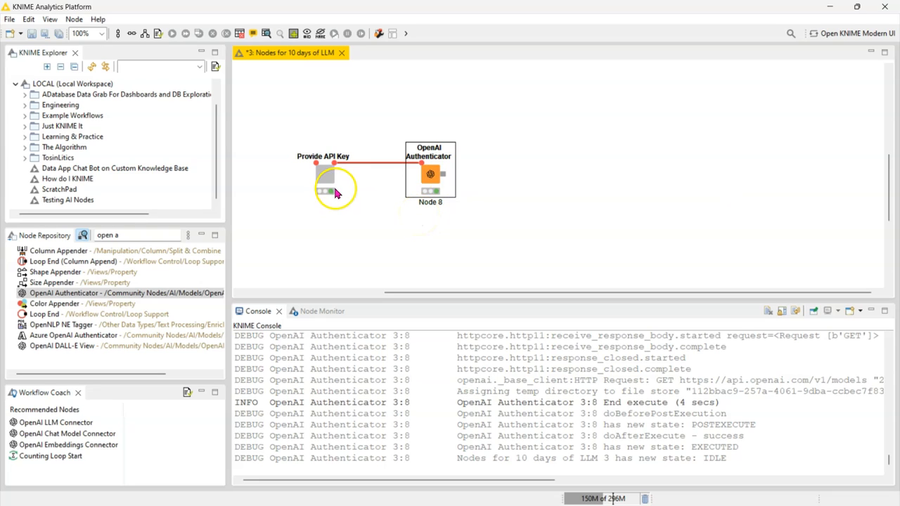
Step: Search the node repository for "credent" and add a Credentials Configuration node below the Provide API Key component
click(138, 236)
key(BackSpace)
key(BackSpace)
key(BackSpace)
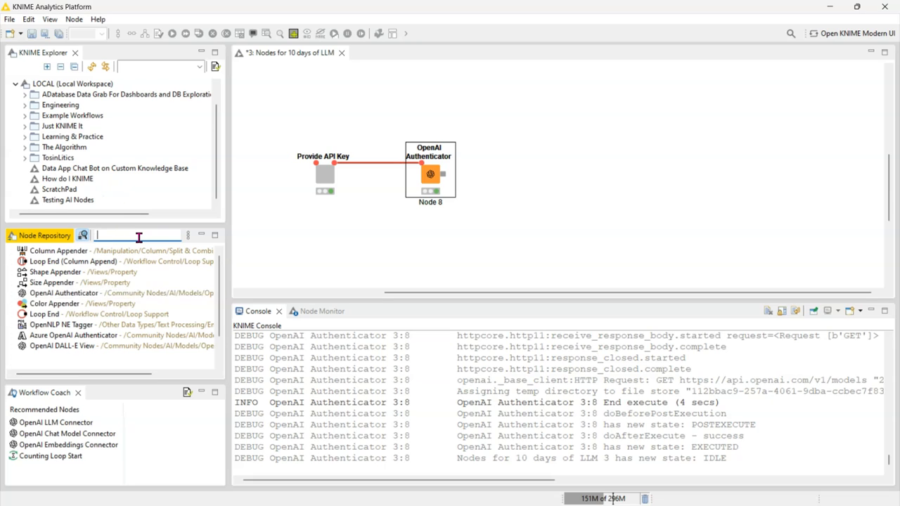
text(c)
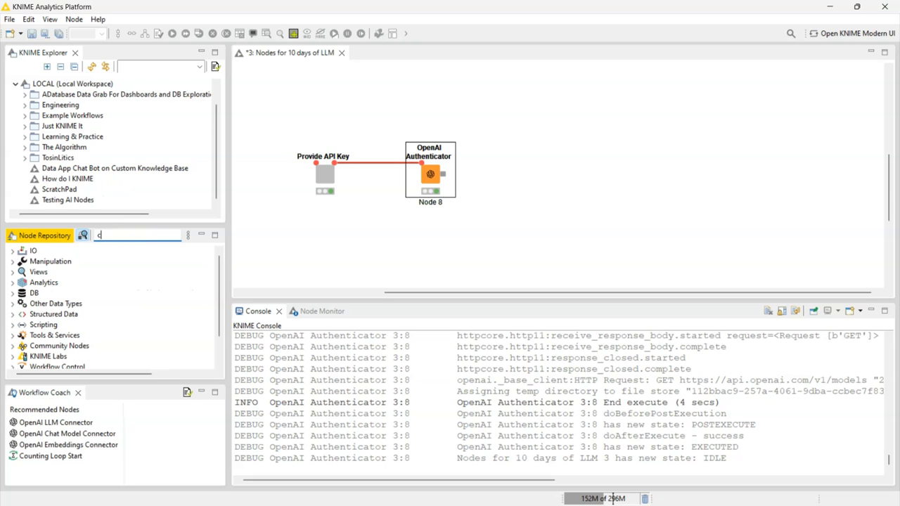
text(red)
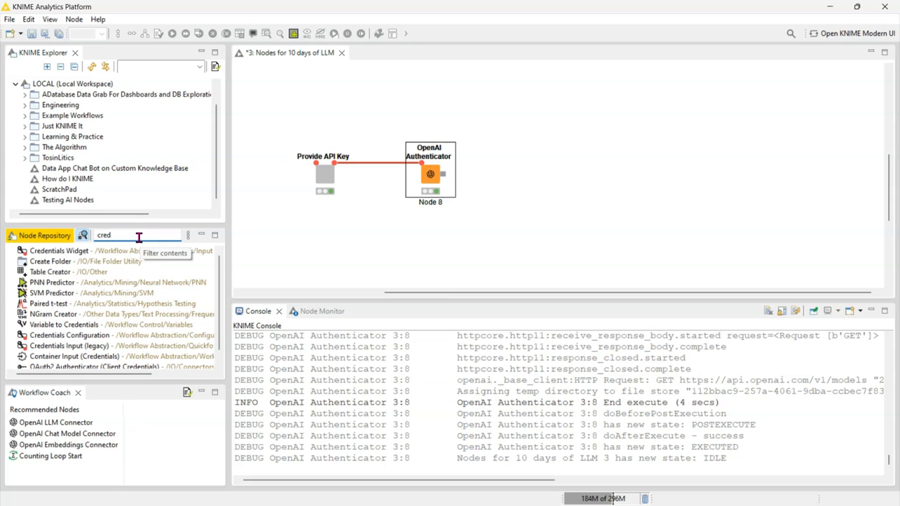
text(ent)
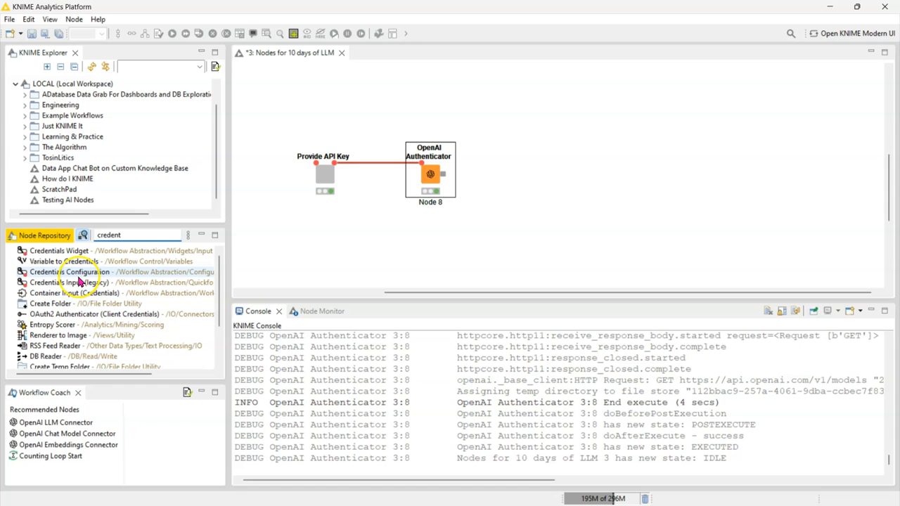
drag(66, 272, 338, 235)
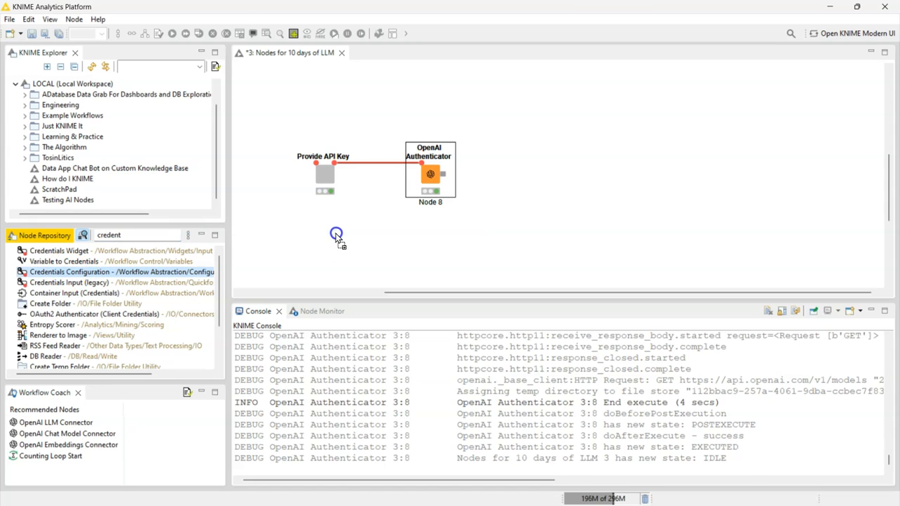
Step: Paste the API key as the password in the Credentials Configuration node and confirm its settings
double_click(335, 236)
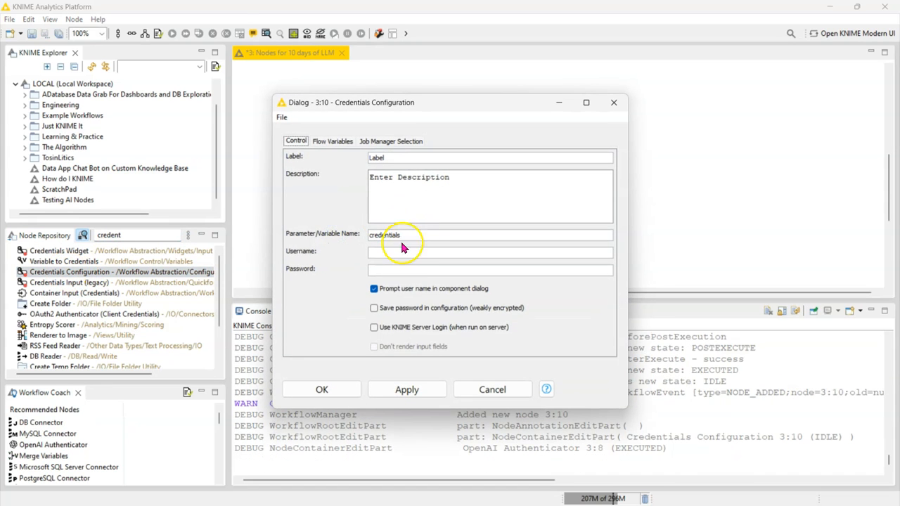
click(391, 268)
key(ctrl+v)
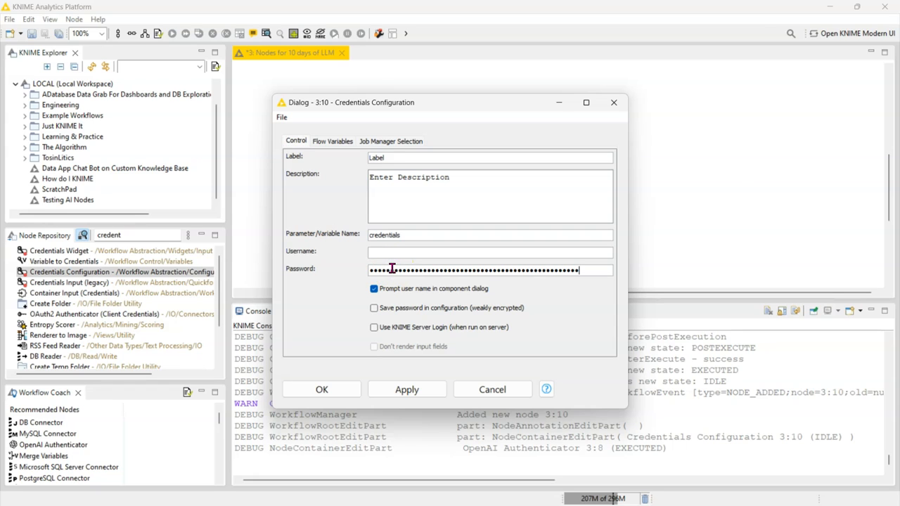
click(323, 391)
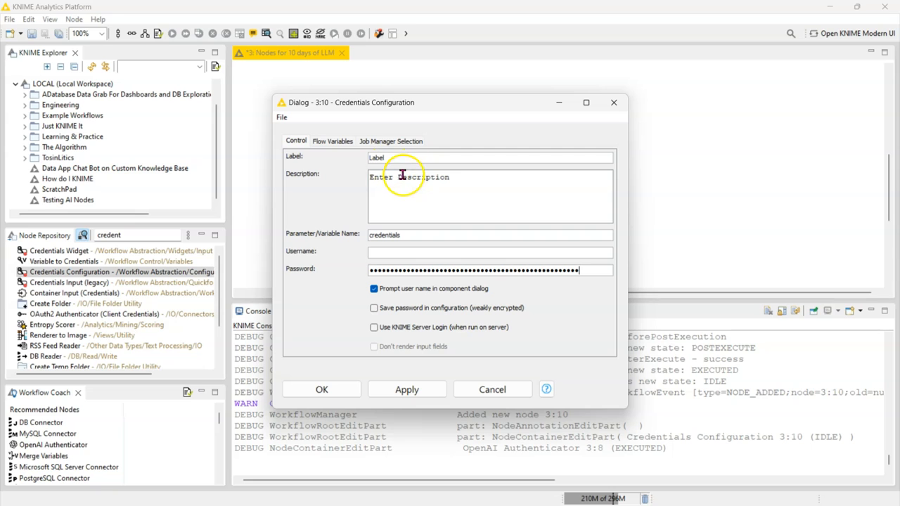
click(321, 390)
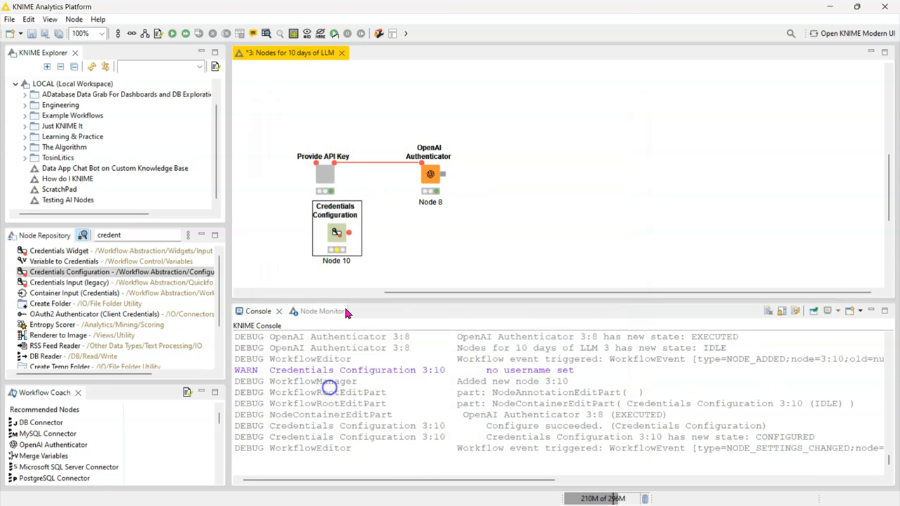
Step: Connect the Credentials Configuration to the OpenAI Authenticator in place of the component, and execute the Credentials Configuration
drag(348, 233, 439, 176)
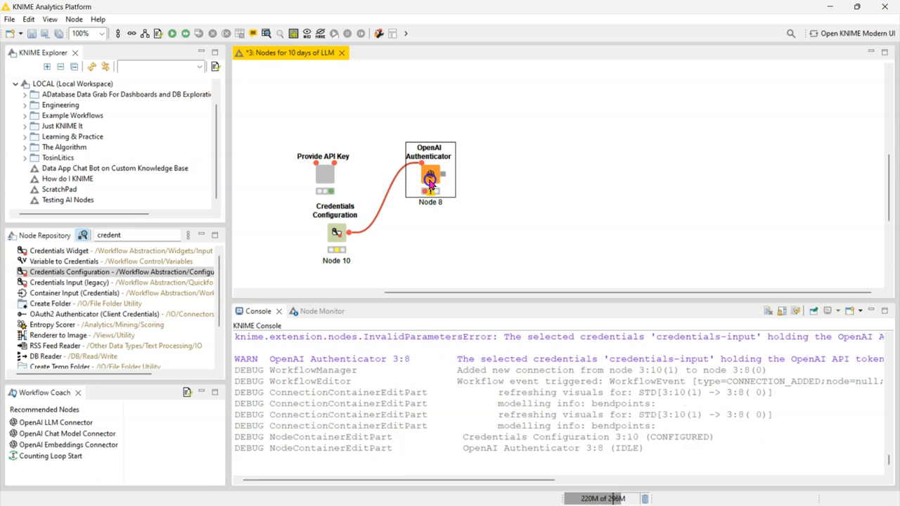
click(172, 34)
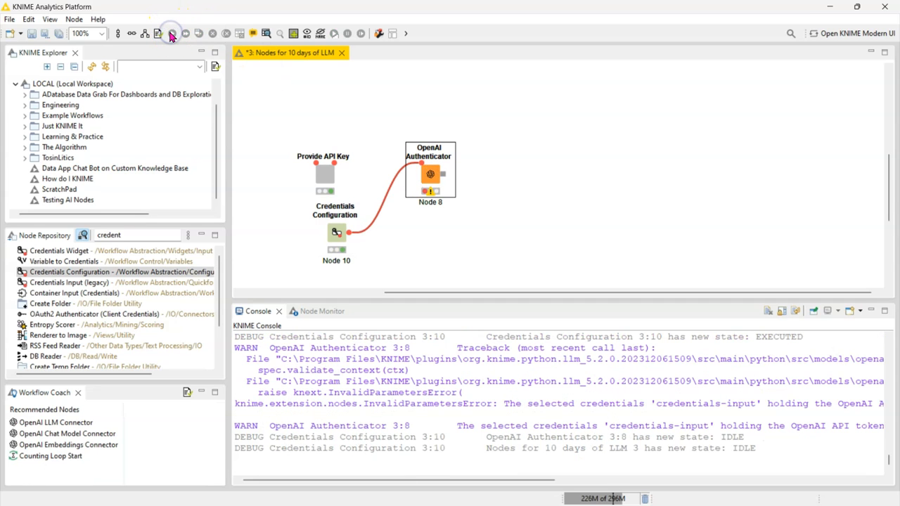
Step: Switch the OpenAI Authenticator's API key to the credentials variable and execute the node
double_click(431, 174)
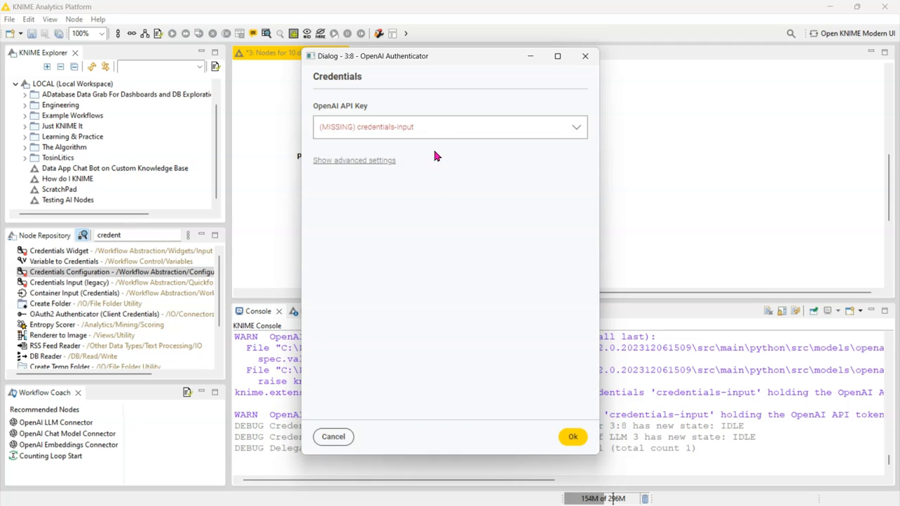
click(418, 128)
click(341, 144)
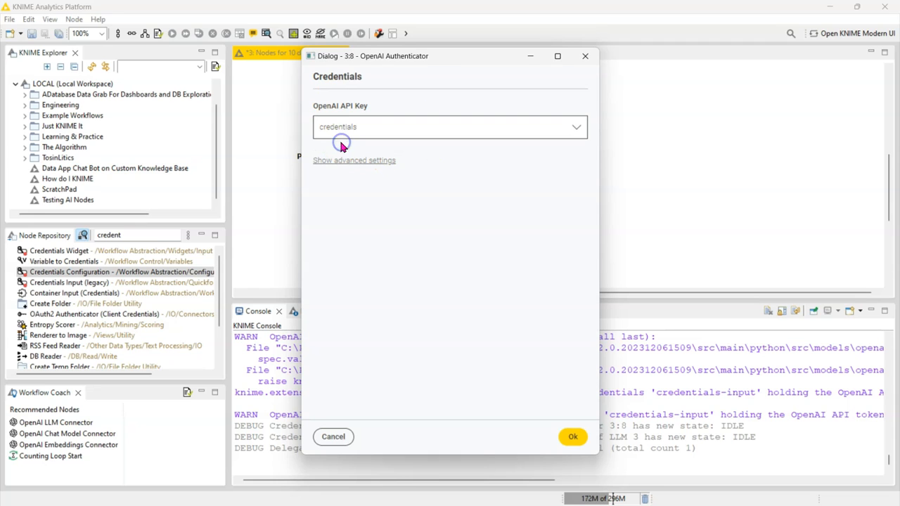
click(573, 437)
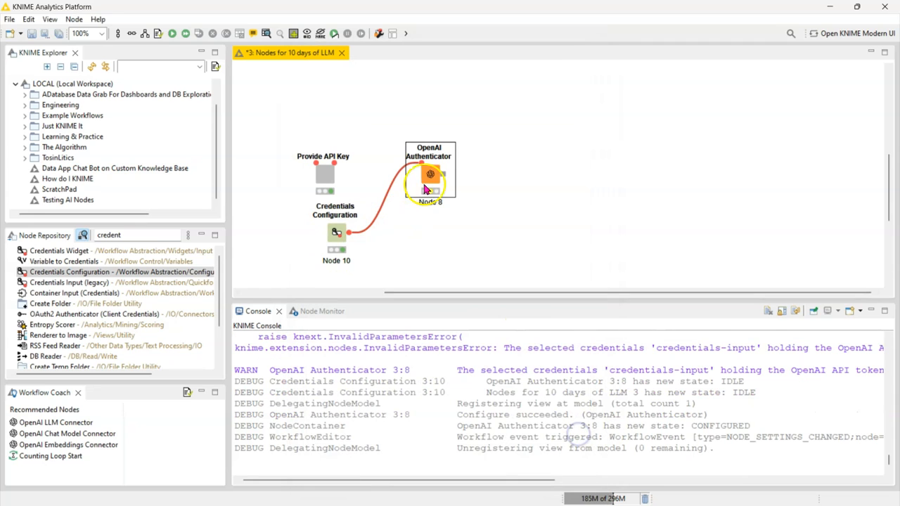
click(171, 33)
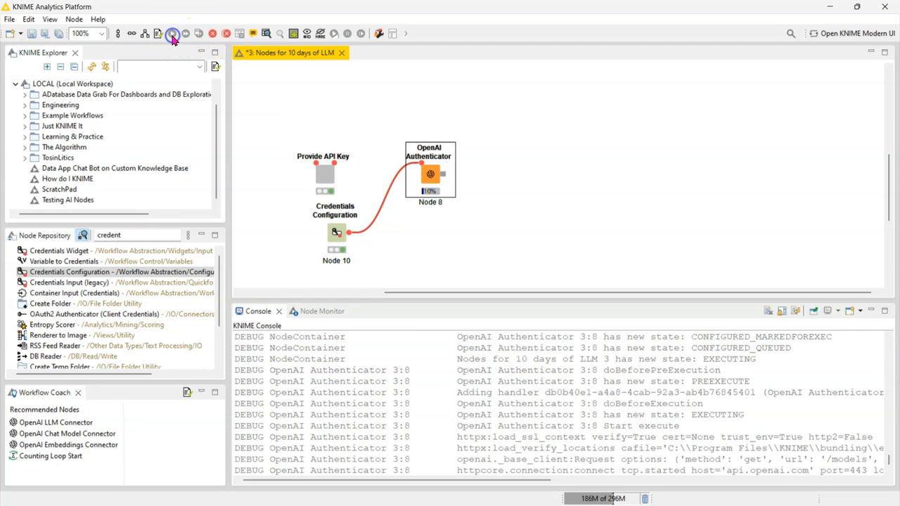